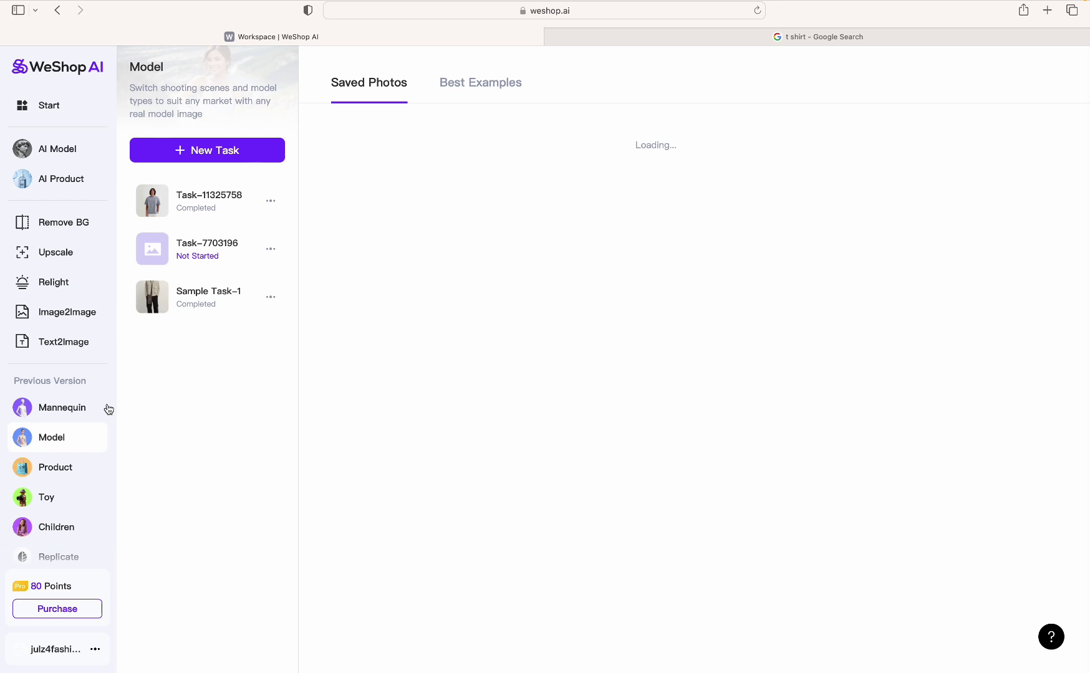
Scroll down the sidebar to reach Model under Previous Version.
scroll(59, 502, "down", 3)
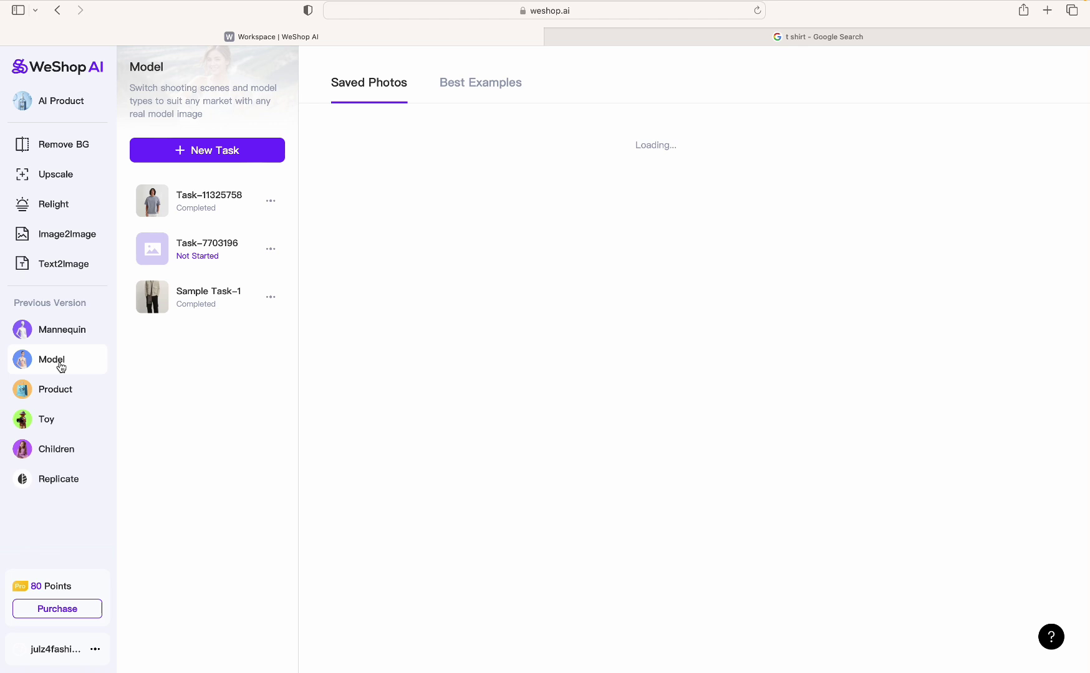
Create a new task and upload znc-62.jpg from the dress collection folder as the original.
left_click(235, 152)
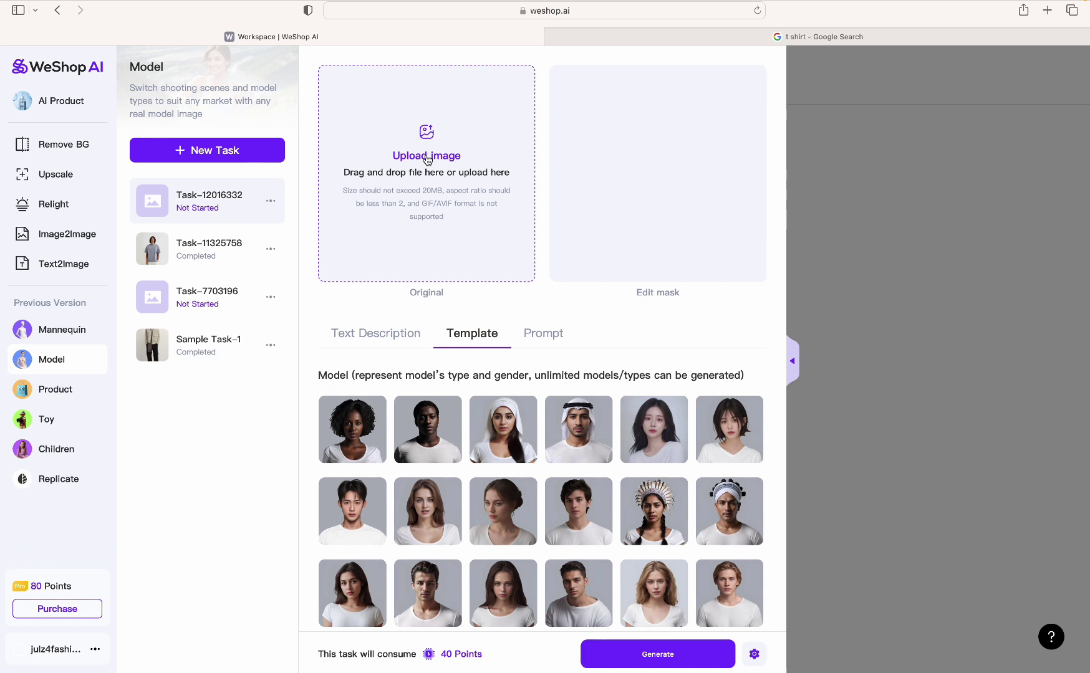
left_click(427, 160)
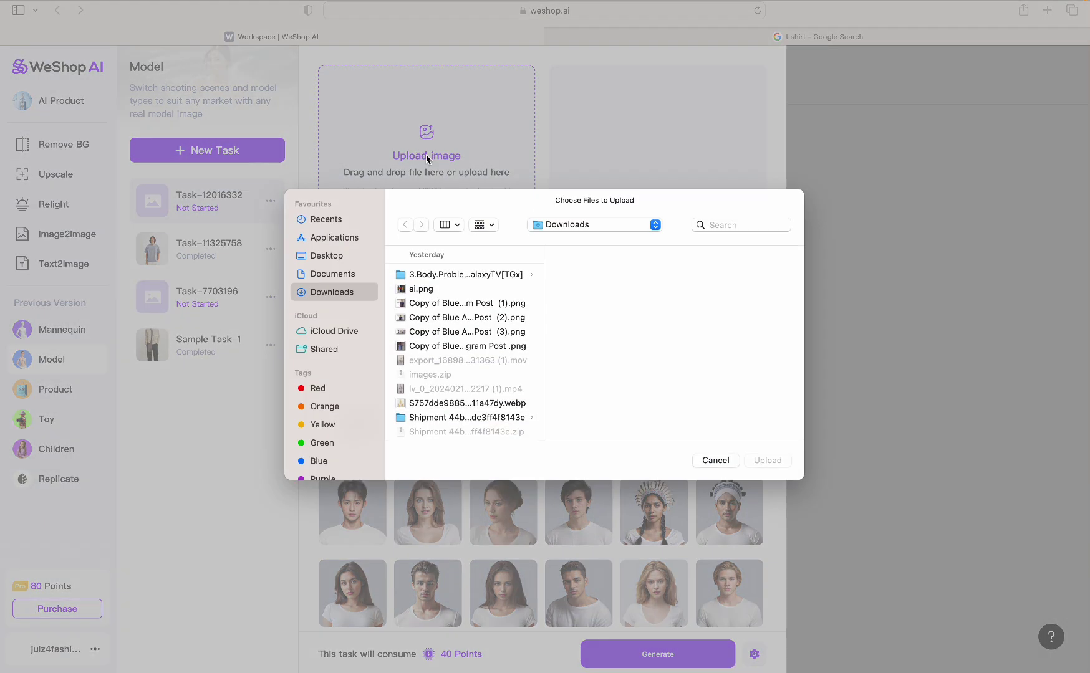
left_click(326, 255)
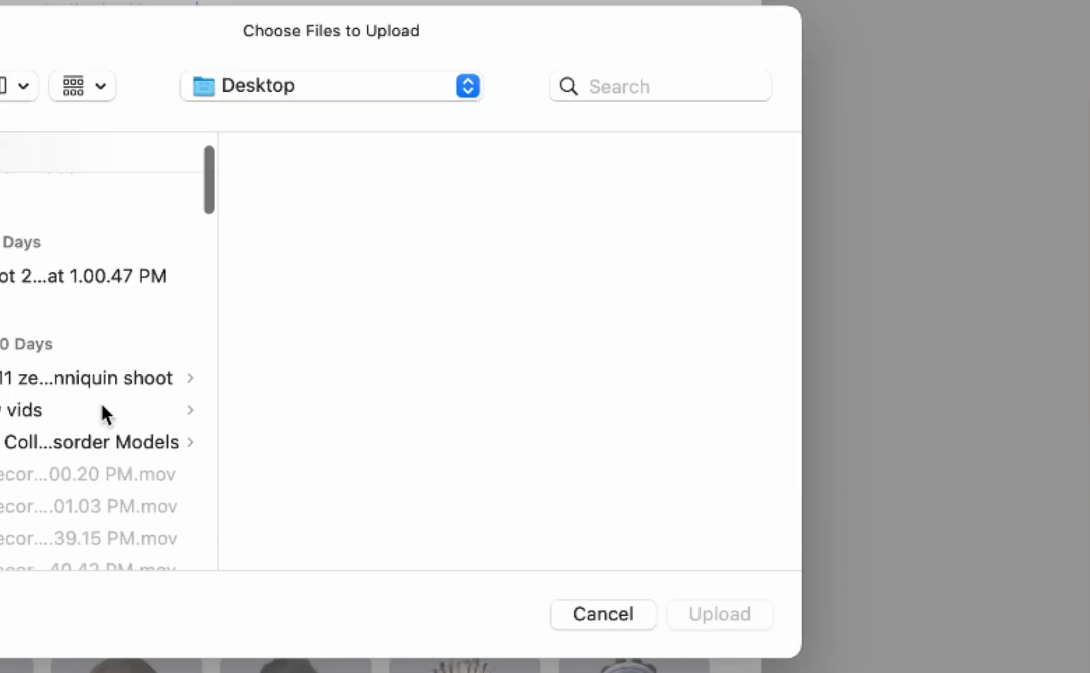
scroll(102, 405, "down", 2)
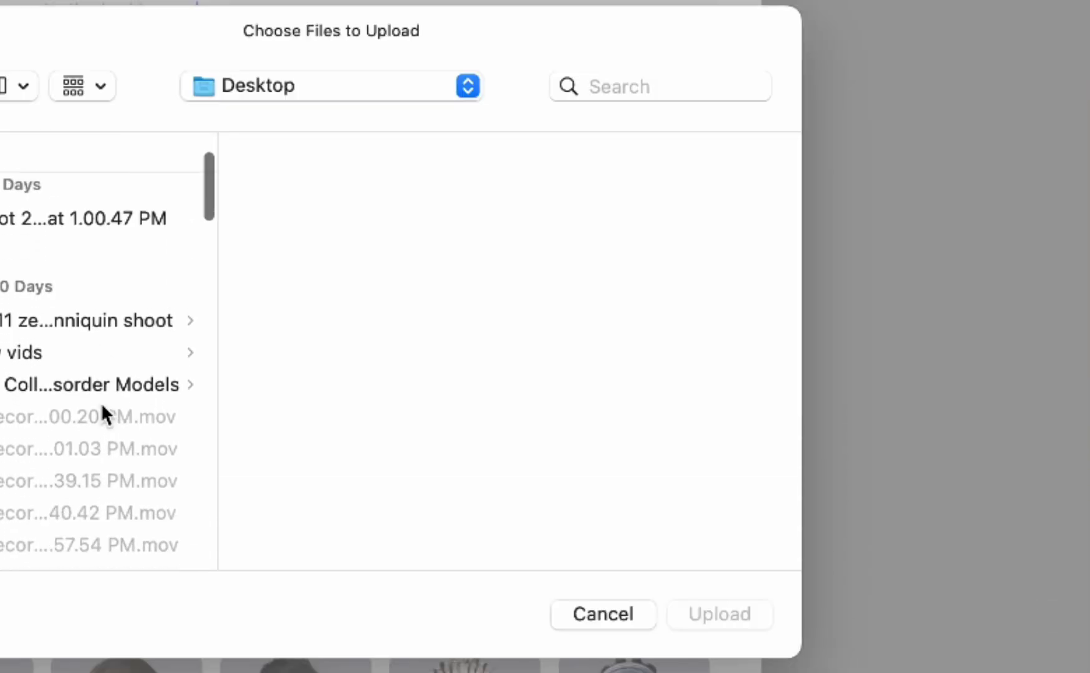
scroll(101, 406, "up", 2)
left_click(94, 430)
left_click(201, 356)
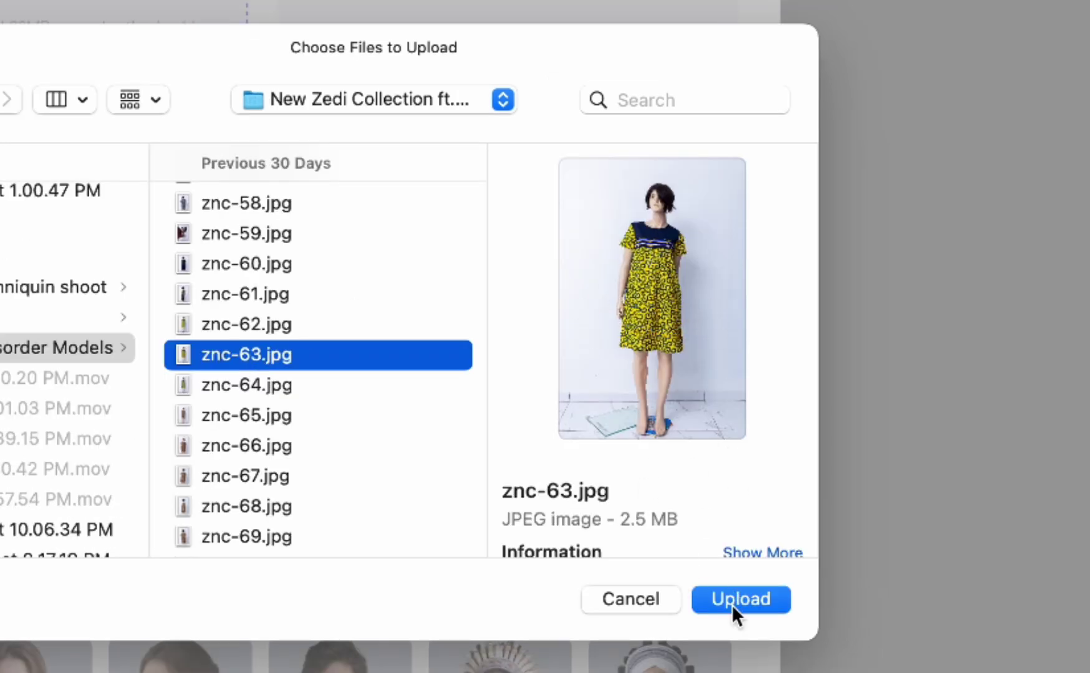
left_click(245, 325)
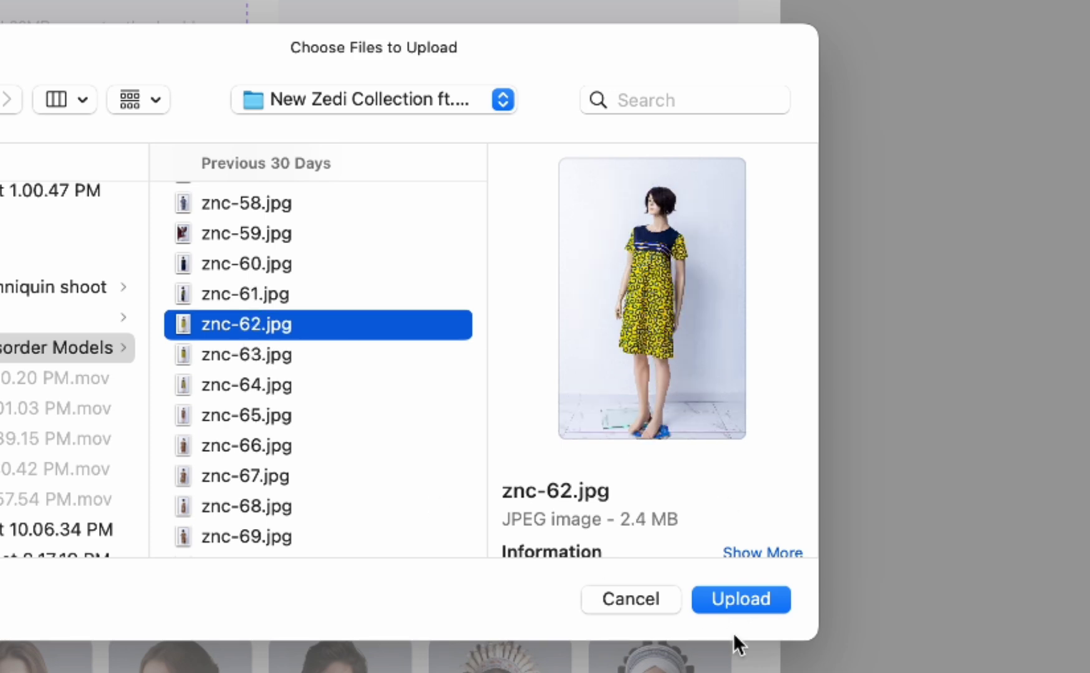
left_click(740, 600)
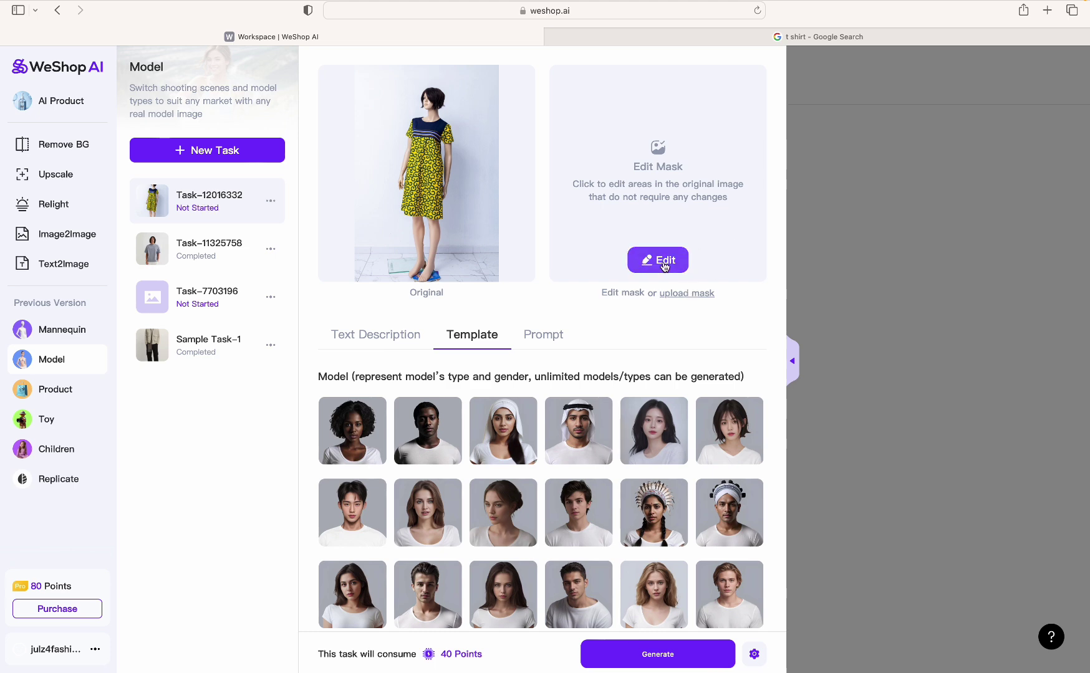
Open the mask editor on the uploaded yellow dress photo.
left_click(665, 267)
Mark the chest stripe, navy yoke, both sleeves and patterned body as kept areas, then finish.
left_click(558, 304)
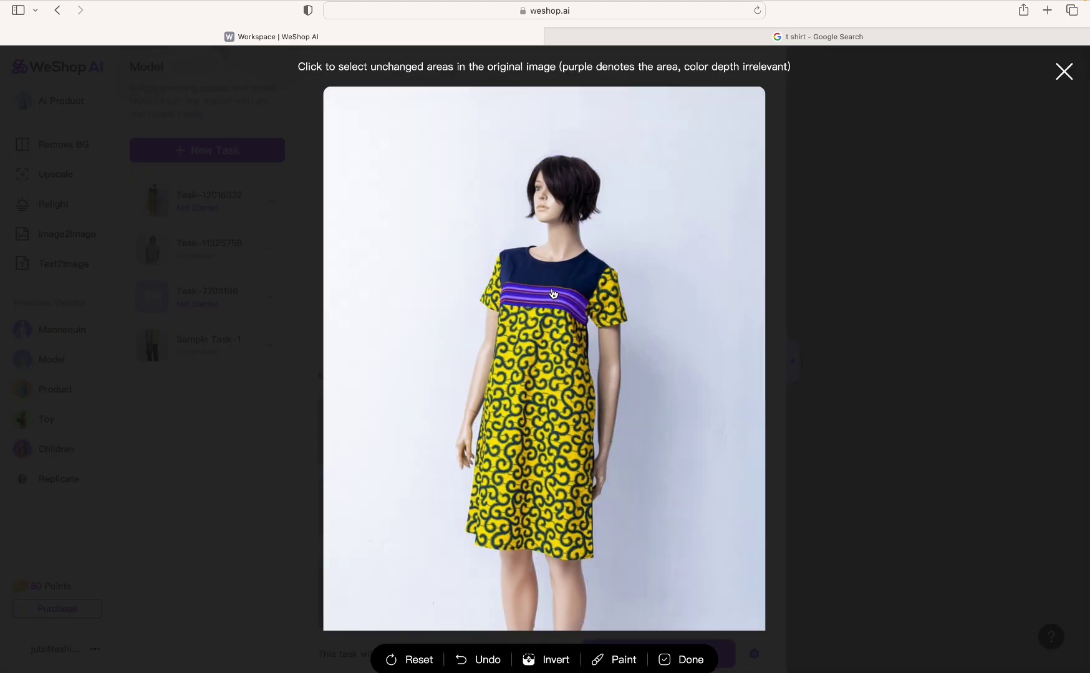
left_click(552, 290)
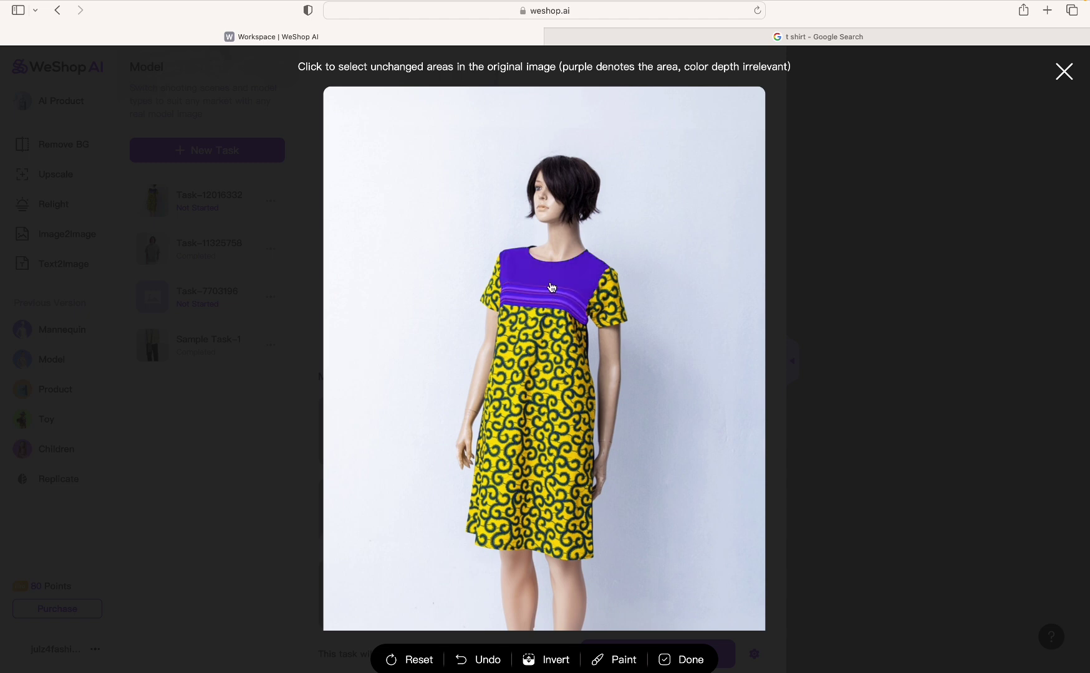
left_click(603, 310)
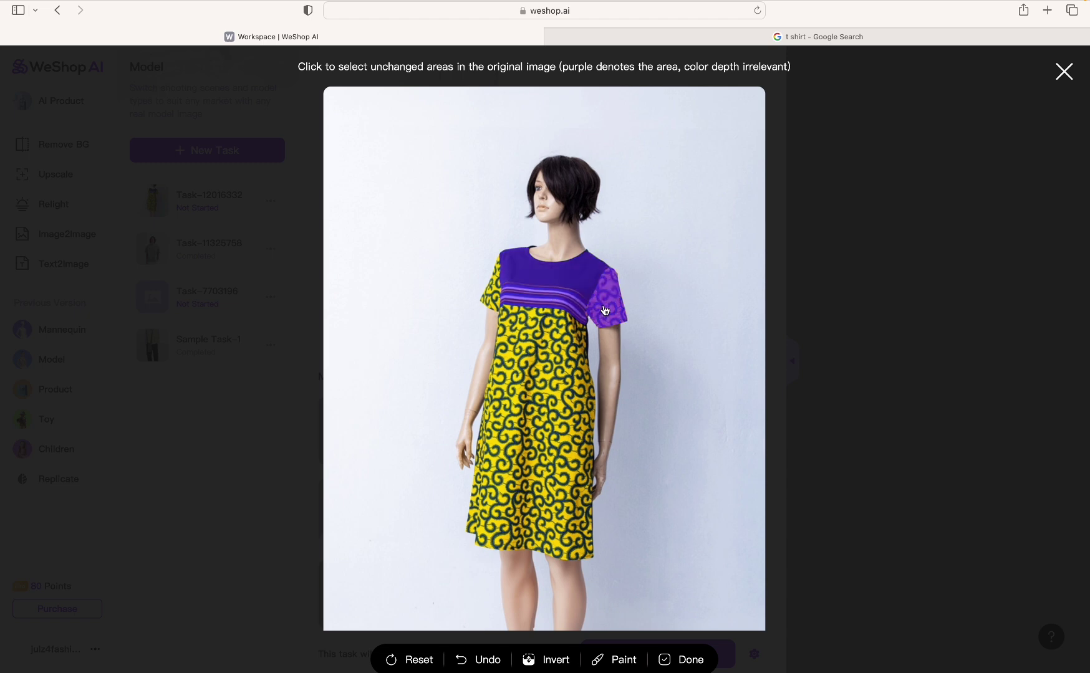
left_click(538, 335)
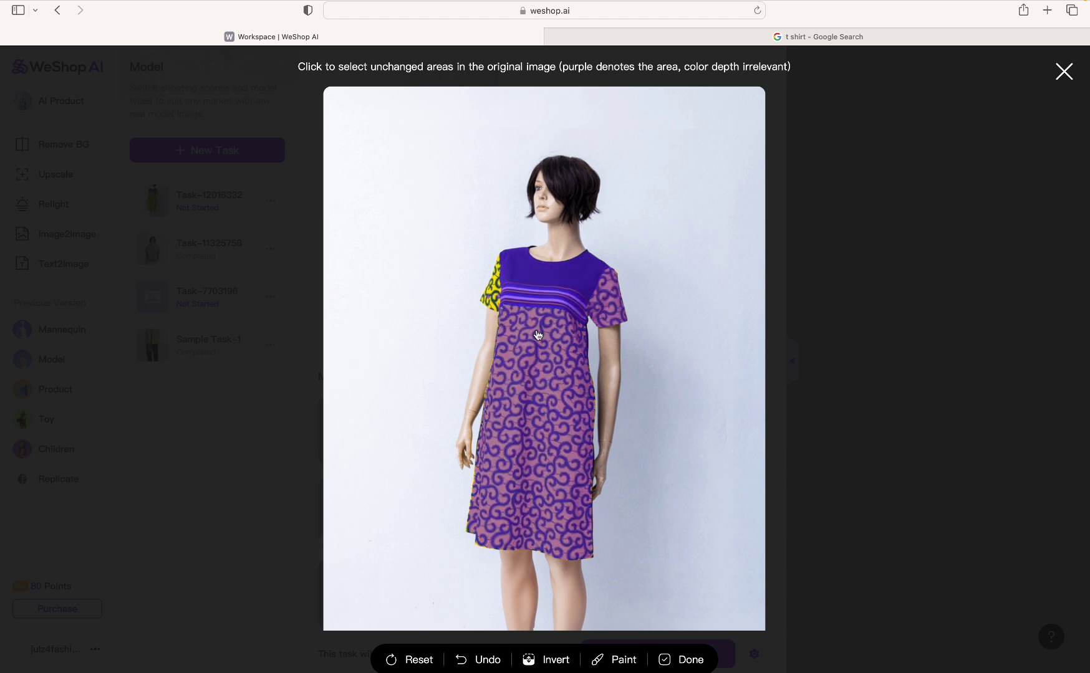
left_click(498, 295)
scroll(553, 435, "down", 2)
scroll(553, 435, "down", 1)
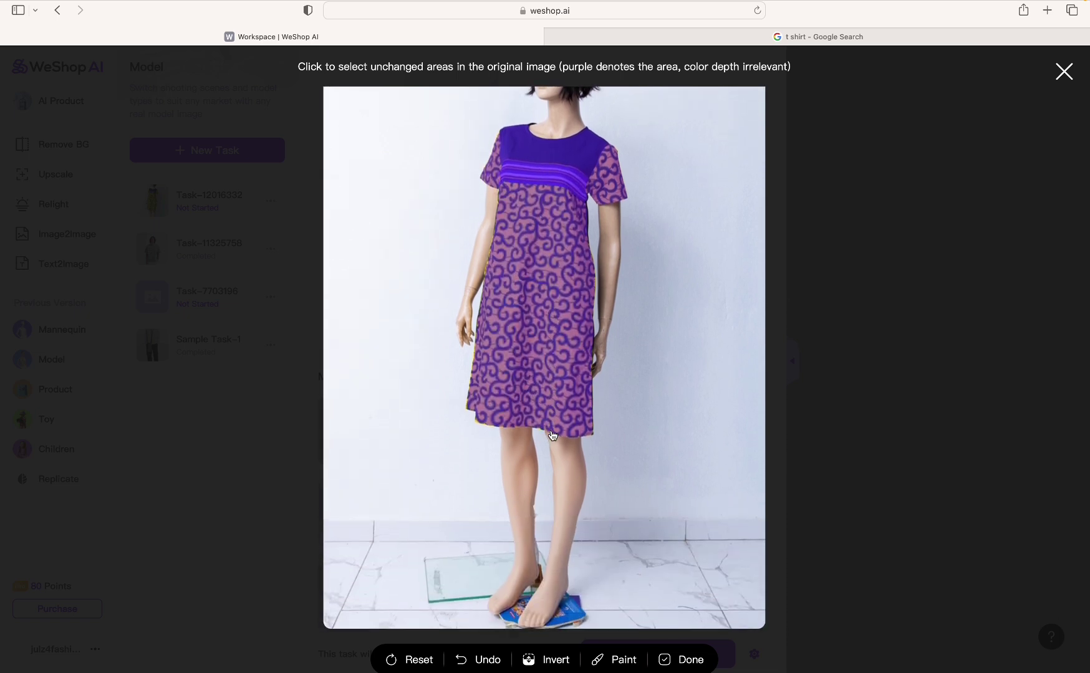
left_click(691, 666)
Pick the fair-haired young woman from the third row of Template models.
scroll(617, 575, "down", 1)
scroll(617, 574, "down", 2)
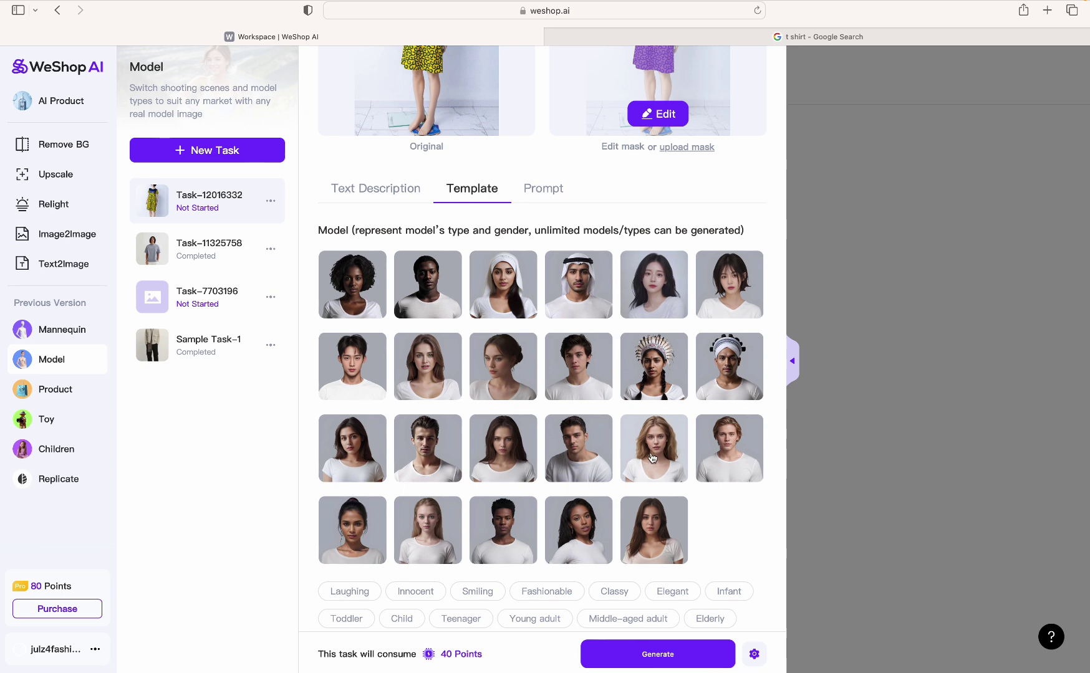
left_click(652, 458)
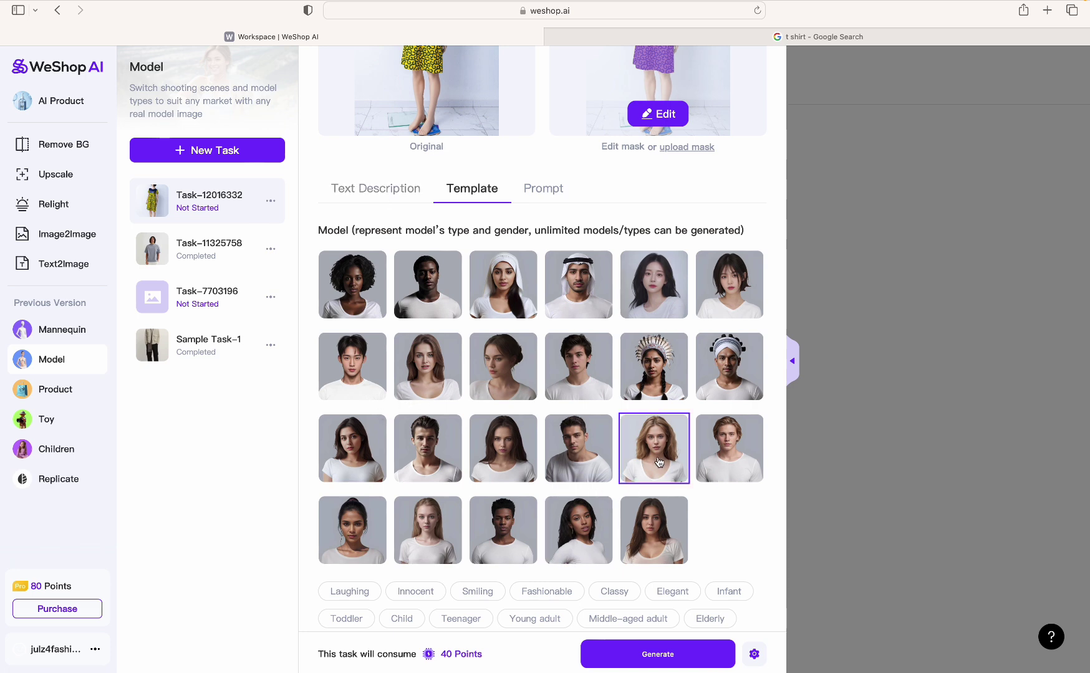
Enter the text description 'A beautiful lady wearing this dress in black shoes and smiling'.
left_click(383, 194)
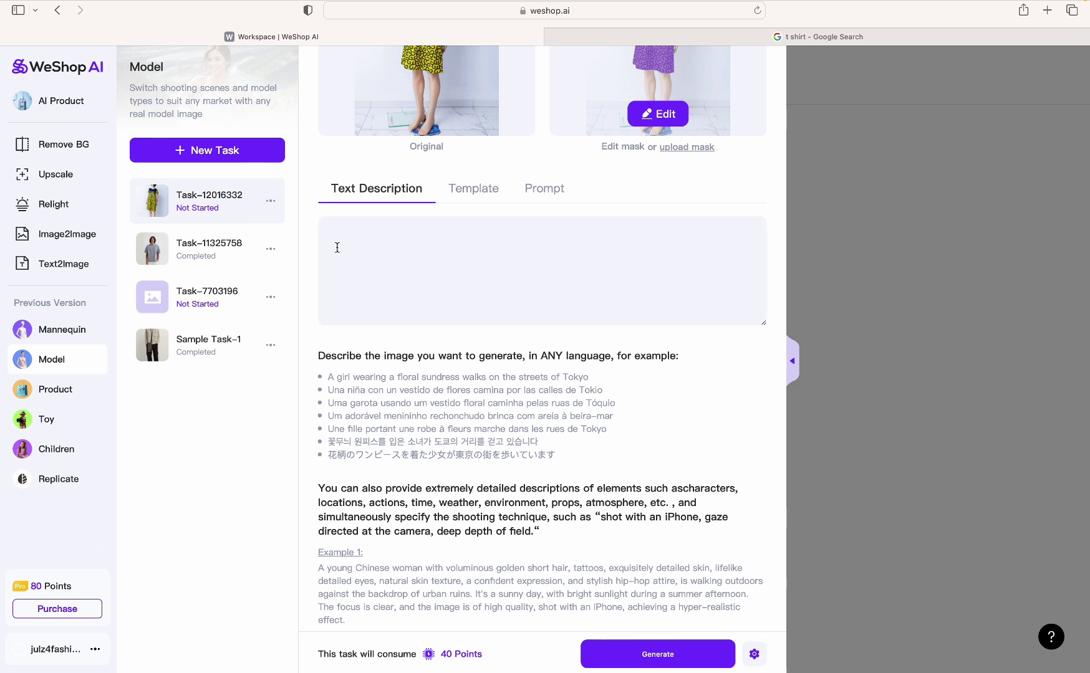
type("A")
type(" beauti")
type("ful")
type(" model")
key("BackSpace")
key("BackSpace")
key("BackSpace")
key("BackSpace")
key("BackSpace")
type("lady wearin")
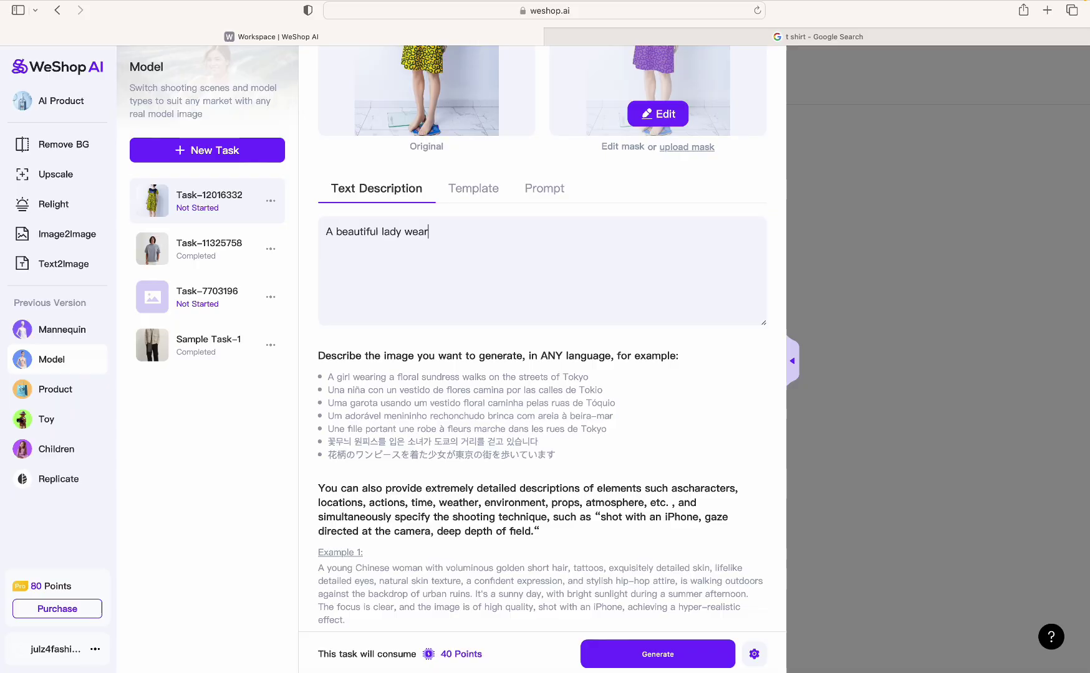
type("g this ")
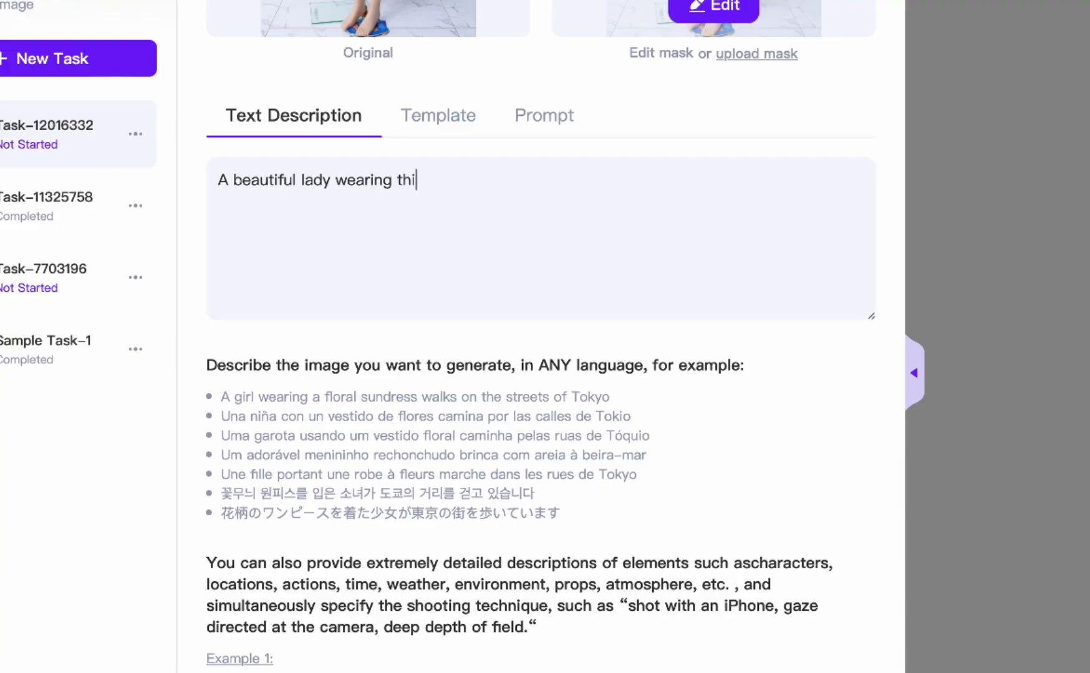
type("dress")
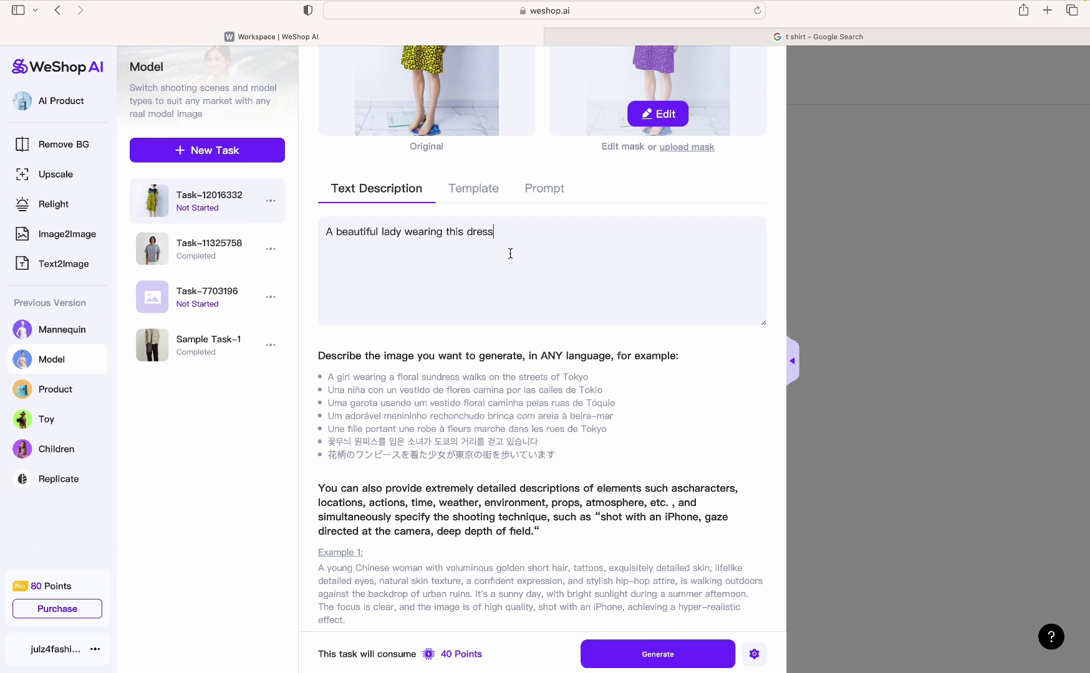
type(" in black shoes")
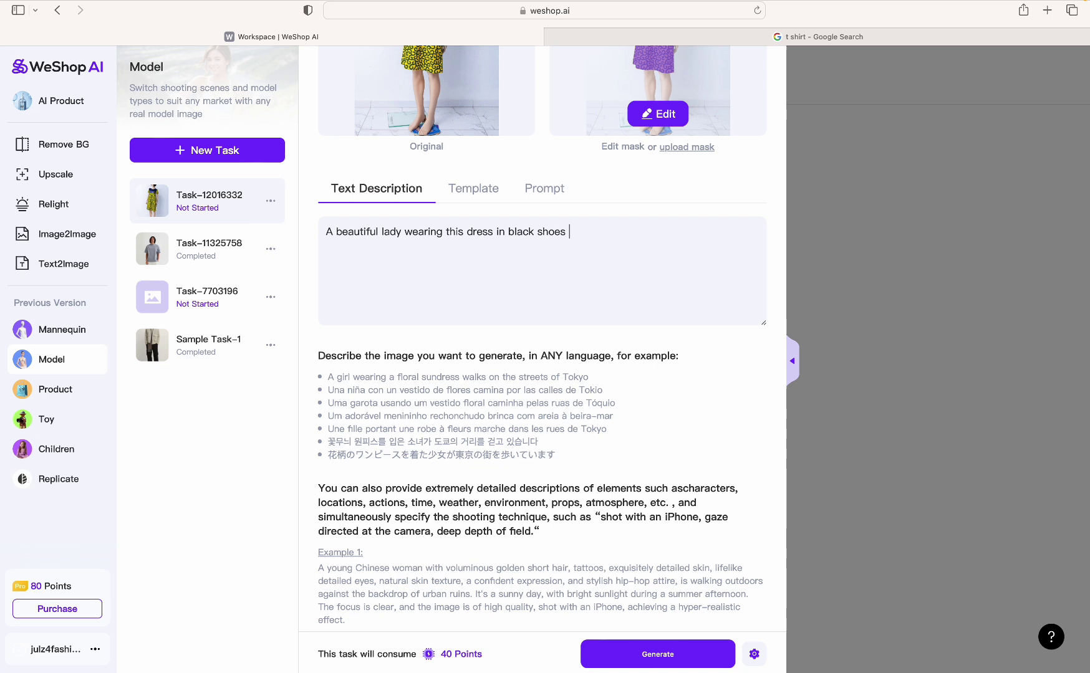
type(" and smiling")
scroll(634, 302, "up", 3)
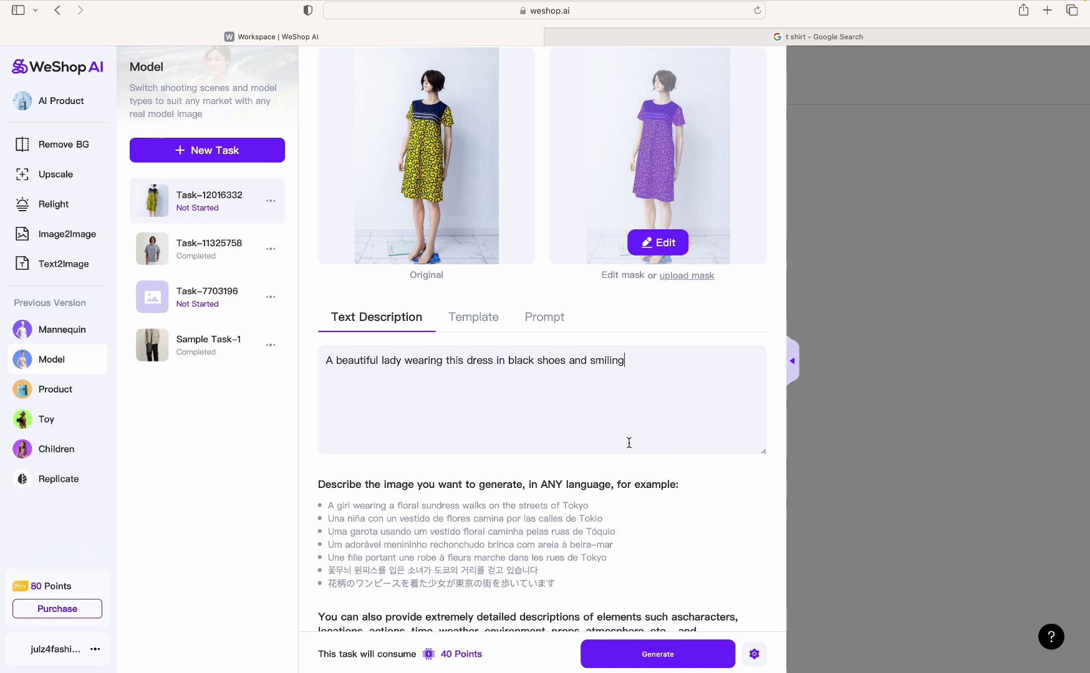
scroll(630, 442, "down", 5)
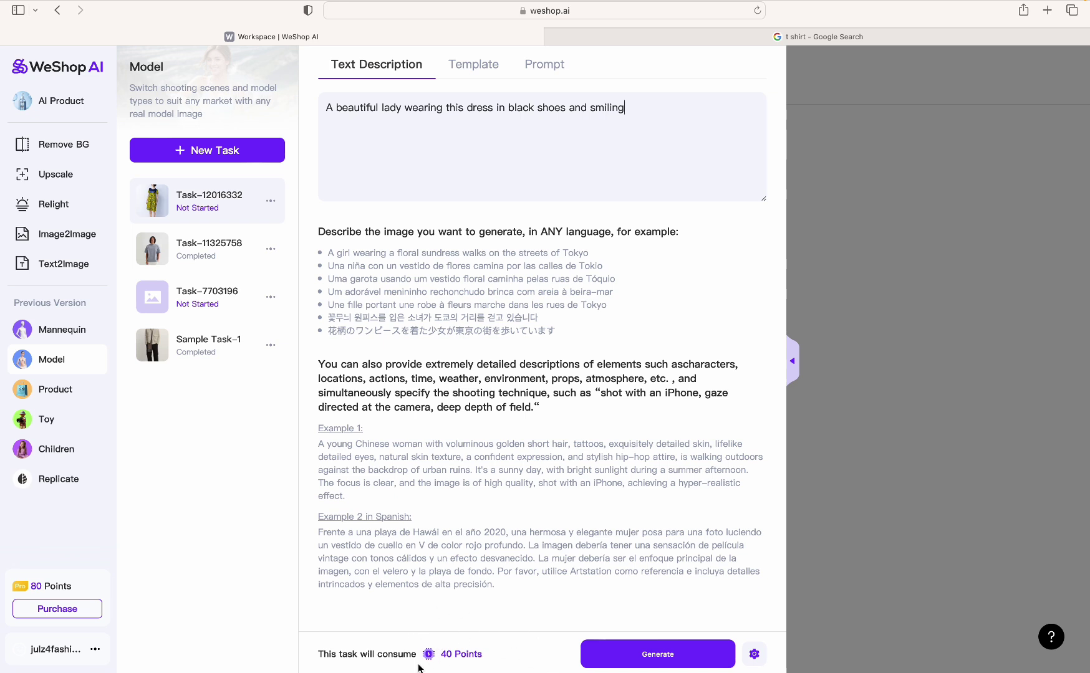
scroll(616, 634, "up", 5)
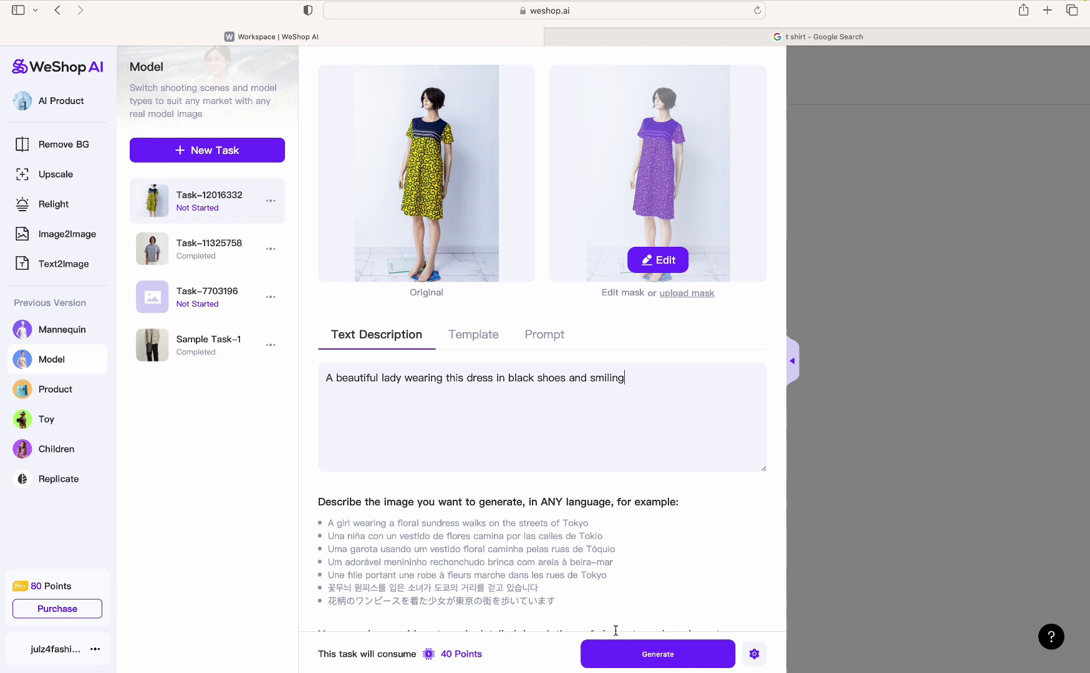
scroll(687, 555, "down", 5)
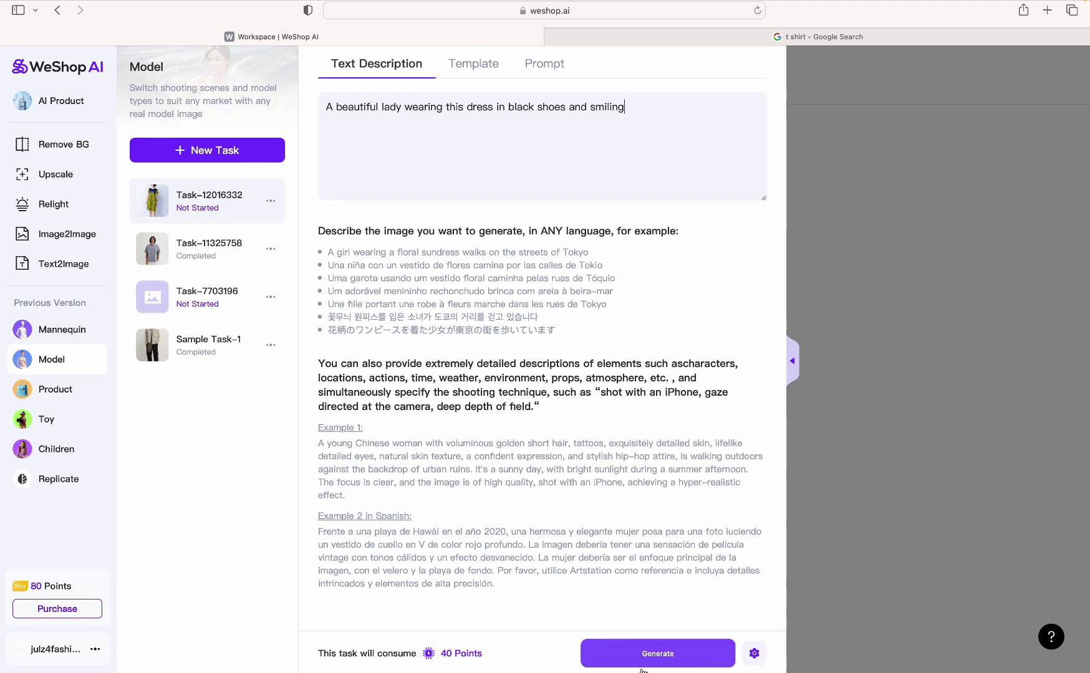
Generate the model photos and wait for all four results to finish.
left_click(678, 658)
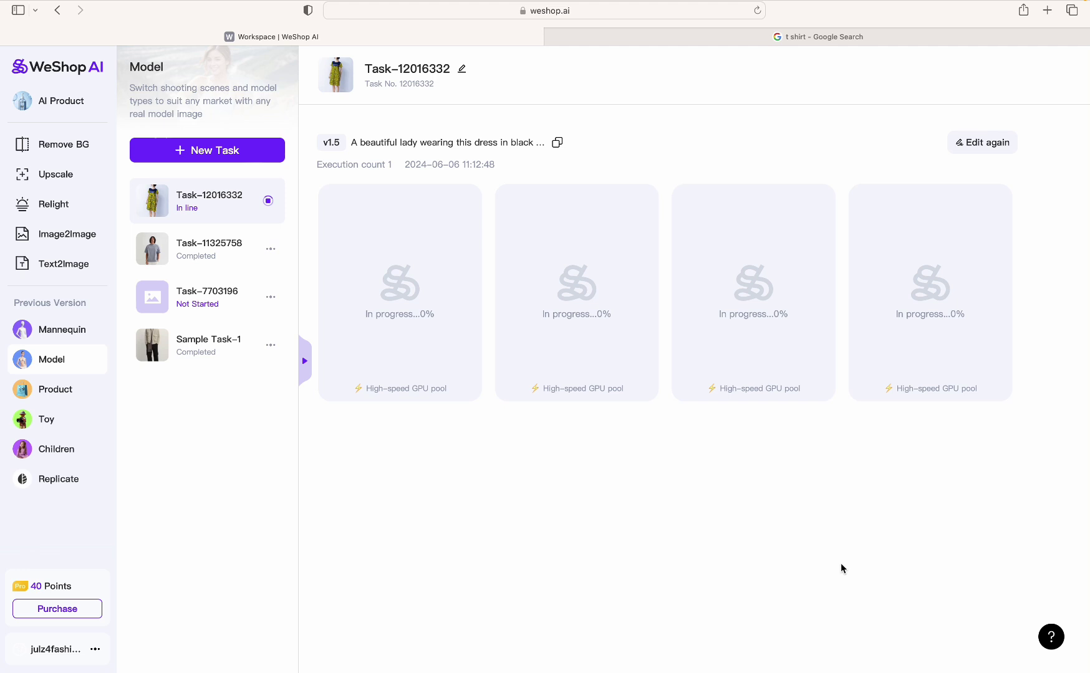
mouse_move(993, 346)
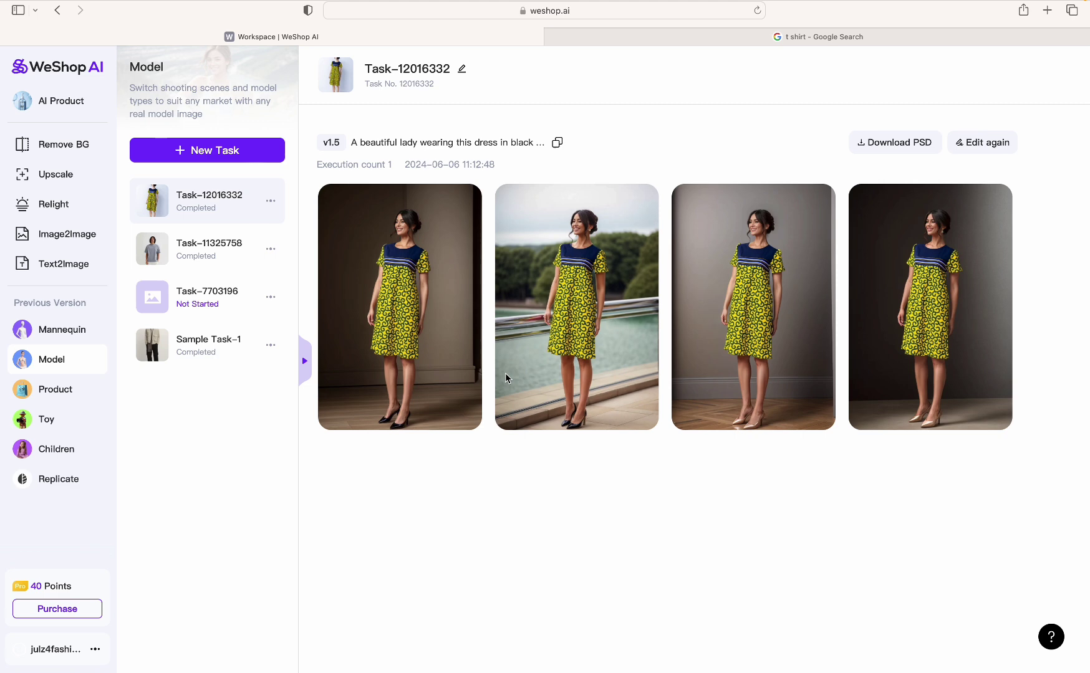
left_click(398, 306)
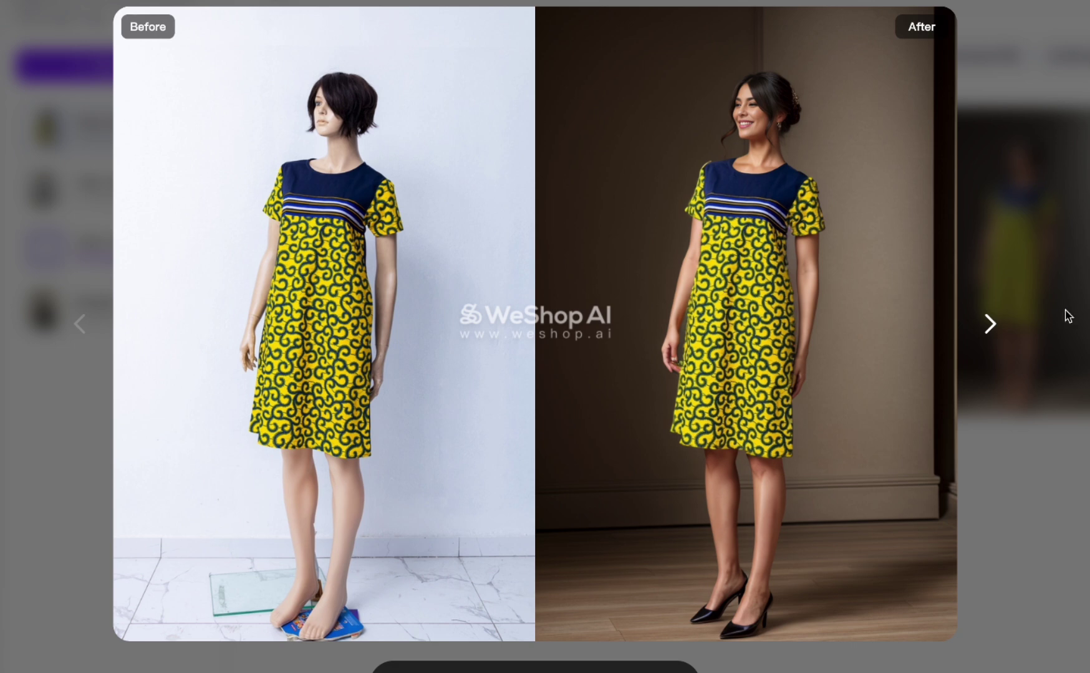
left_click(989, 325)
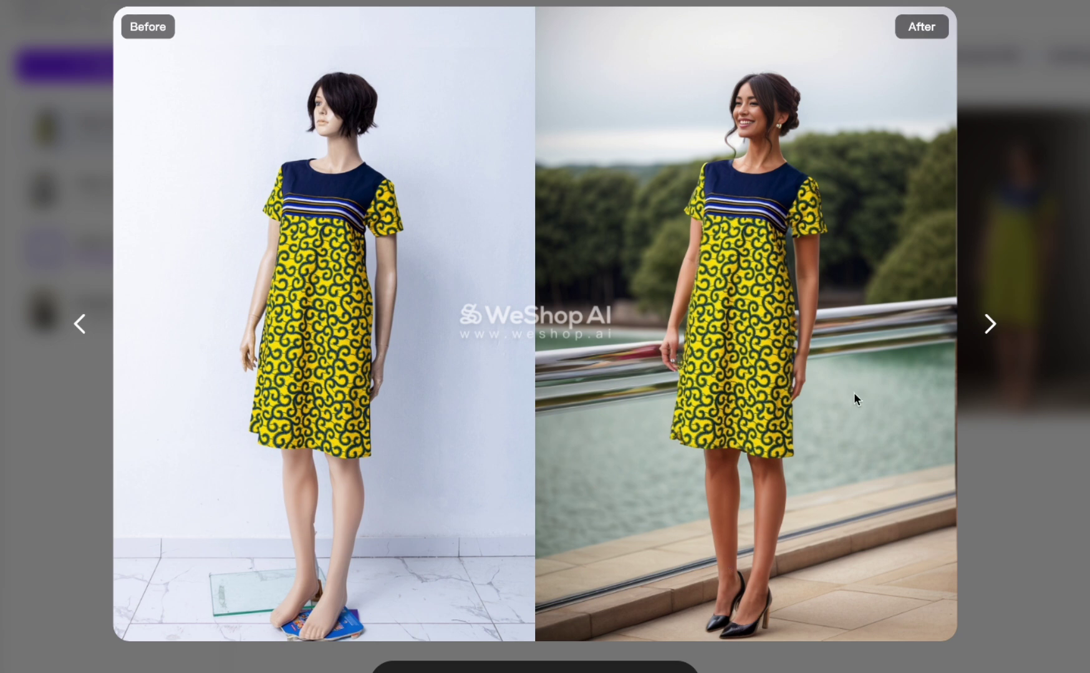
left_click(993, 325)
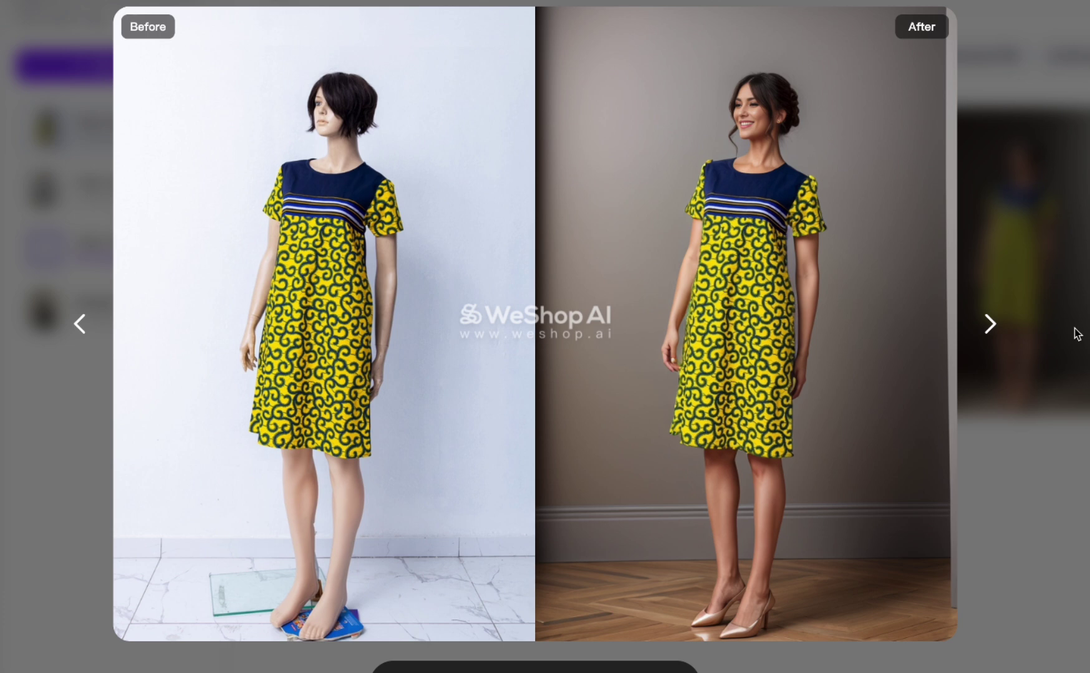
left_click(990, 323)
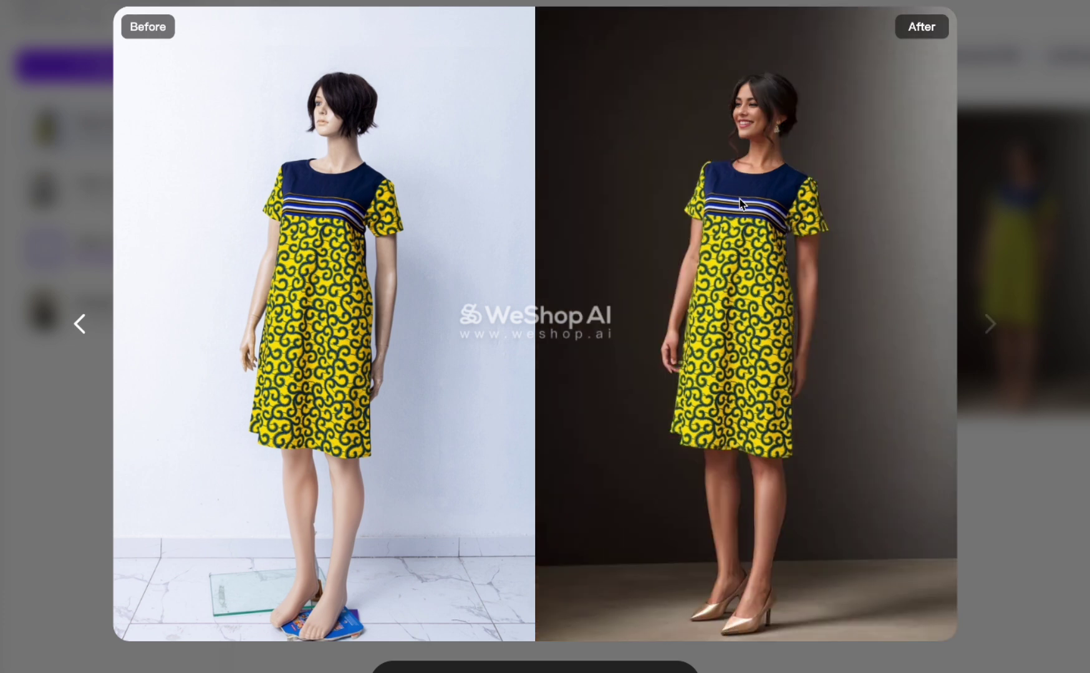
left_click(80, 323)
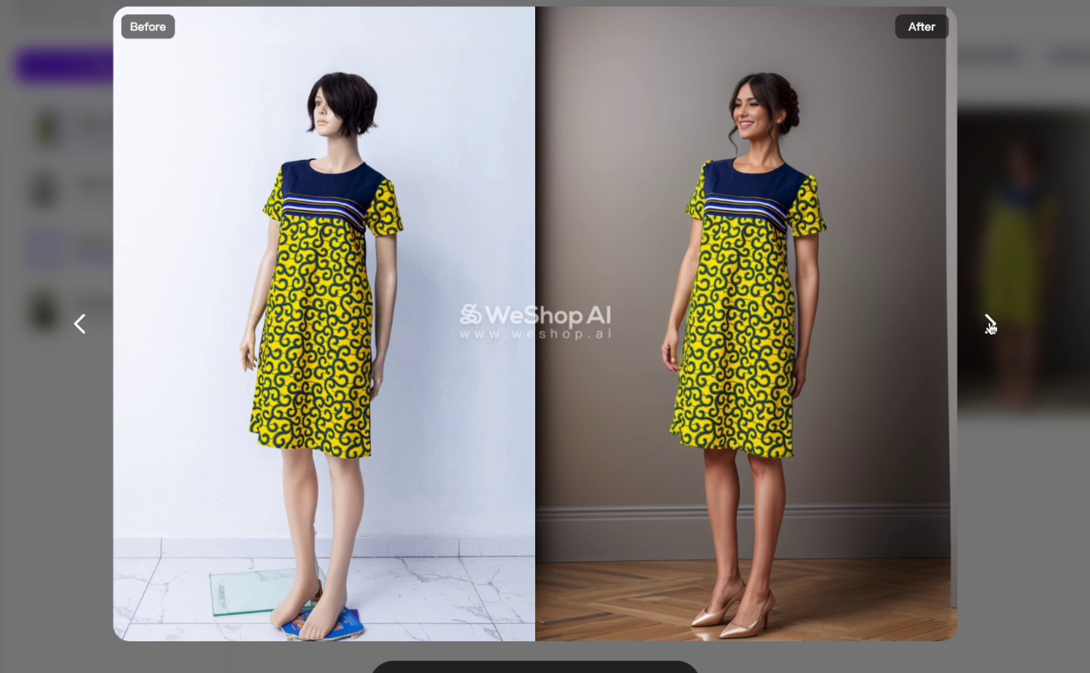
left_click(1050, 142)
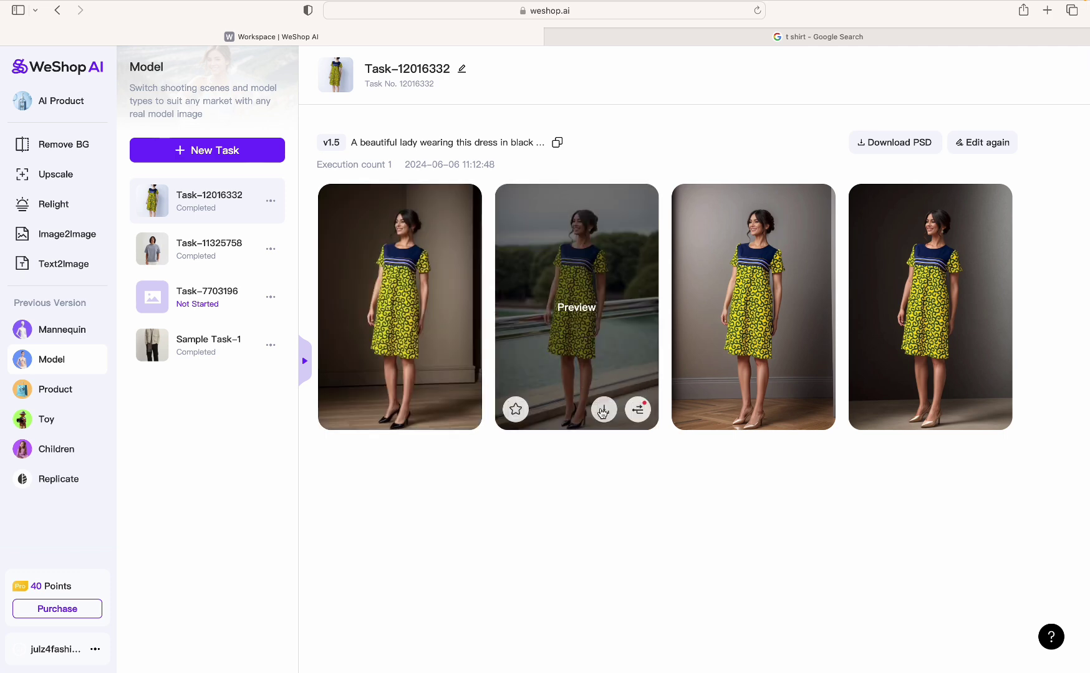
Download the poolside photo at full size and in 4K.
left_click(602, 411)
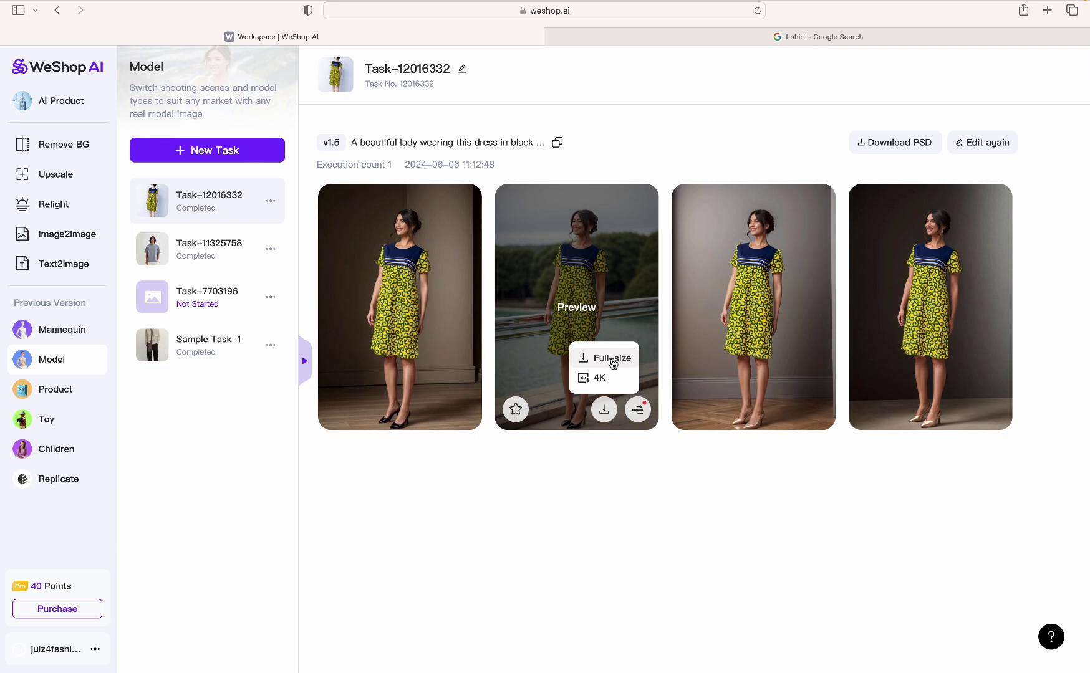
left_click(613, 359)
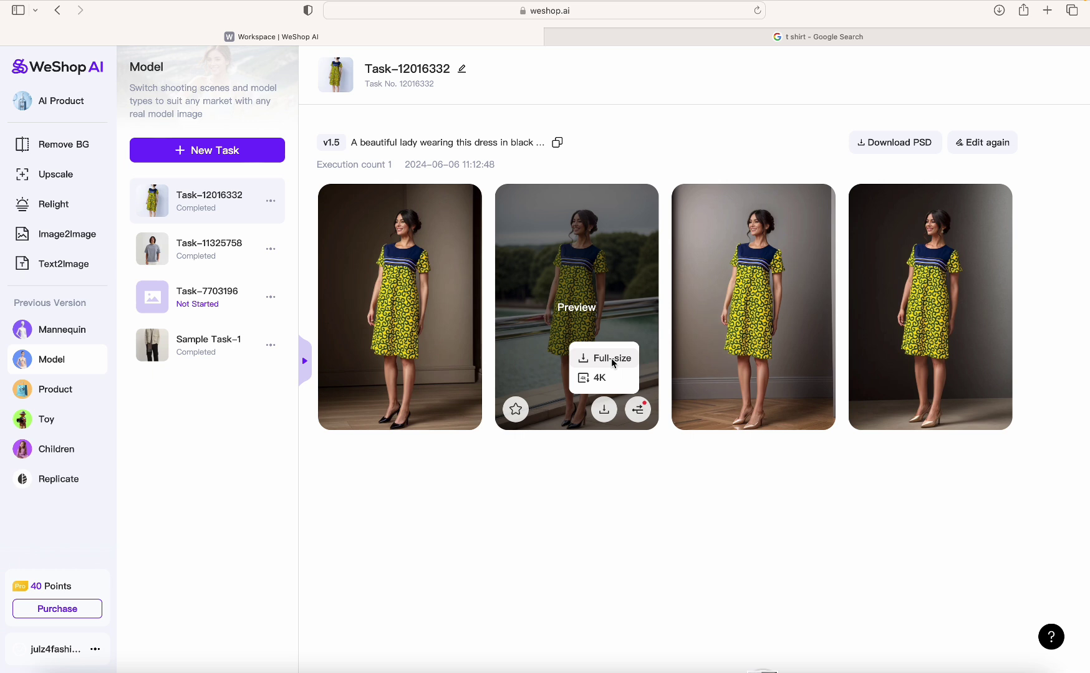
left_click(614, 381)
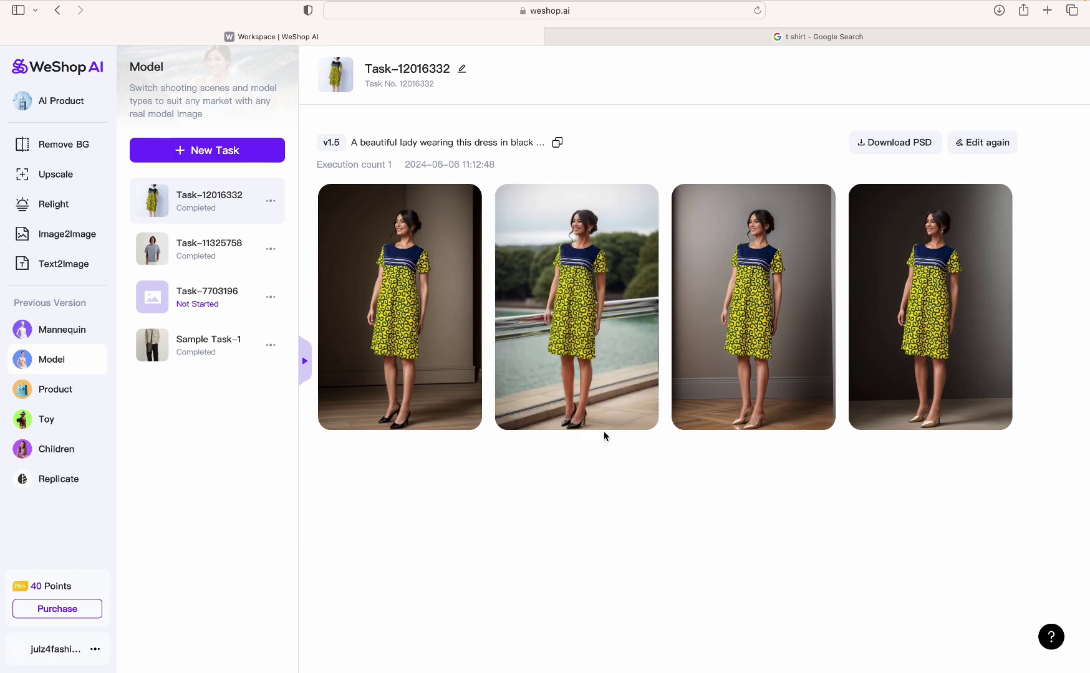
Download the third photo, the model in nude heels, at full size.
mouse_move(780, 409)
left_click(799, 359)
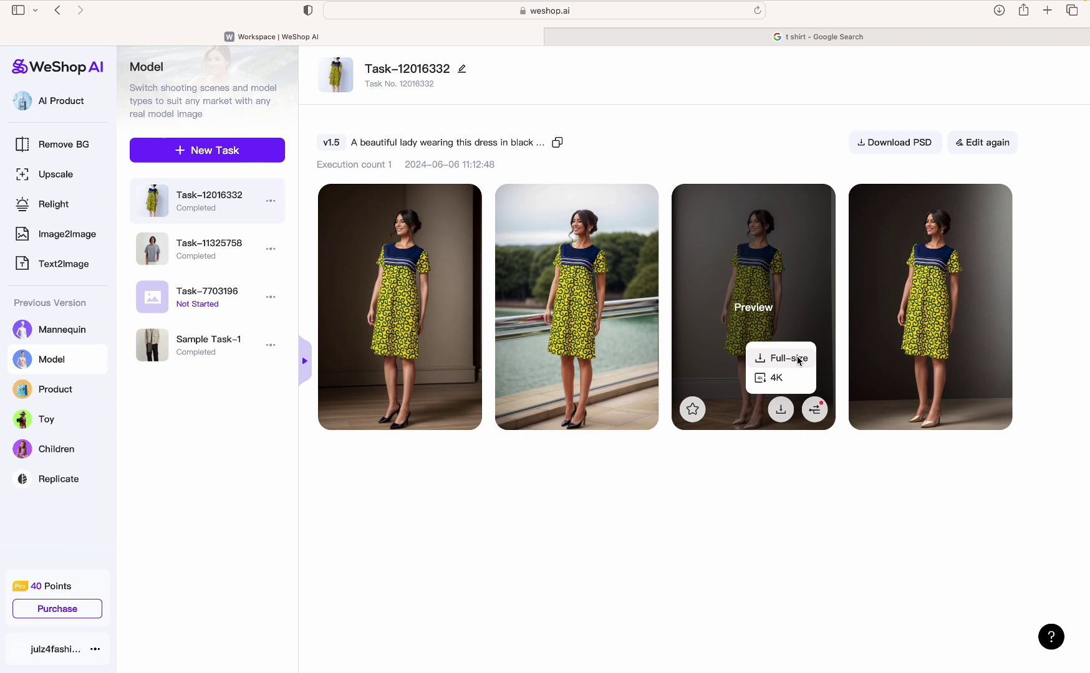
left_click(790, 358)
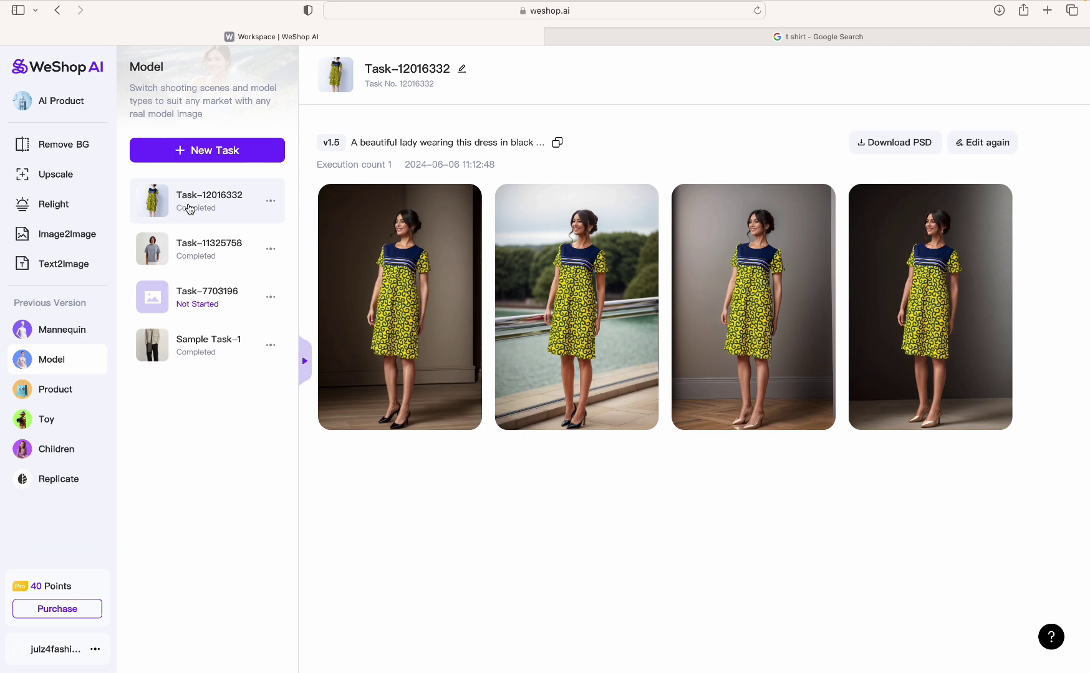
Open the poolside photo full-screen beside the mannequin original as image 2 of 4.
left_click(562, 262)
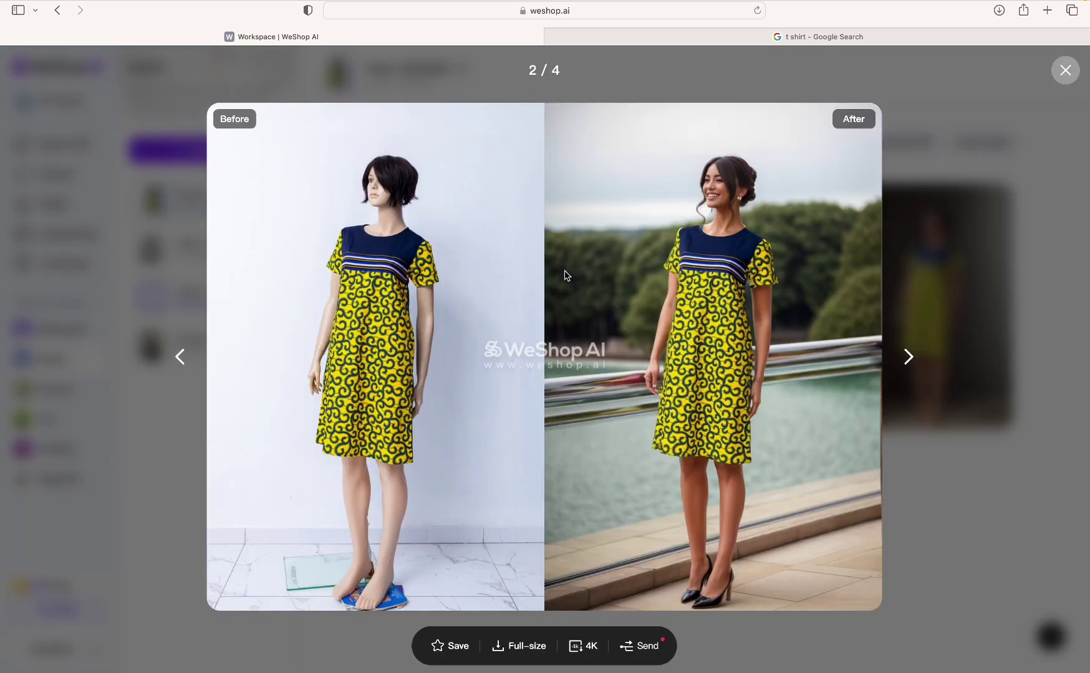